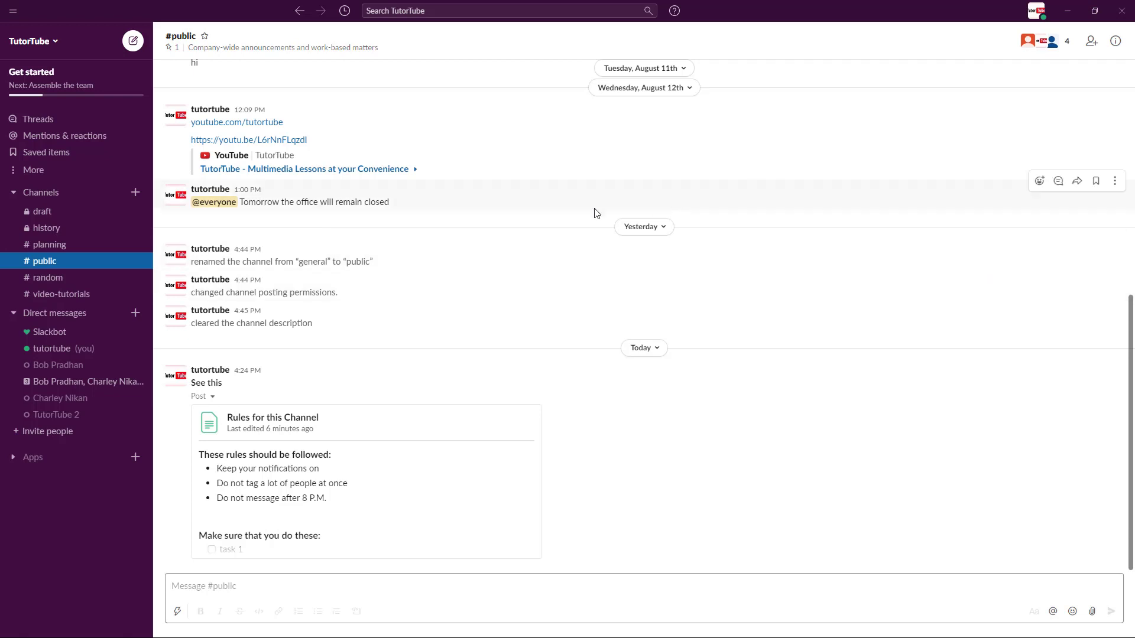
- Open the #public channel and start creating a code or text snippet there, finding the shortcut by searching "snippet"
left_click(59, 349)
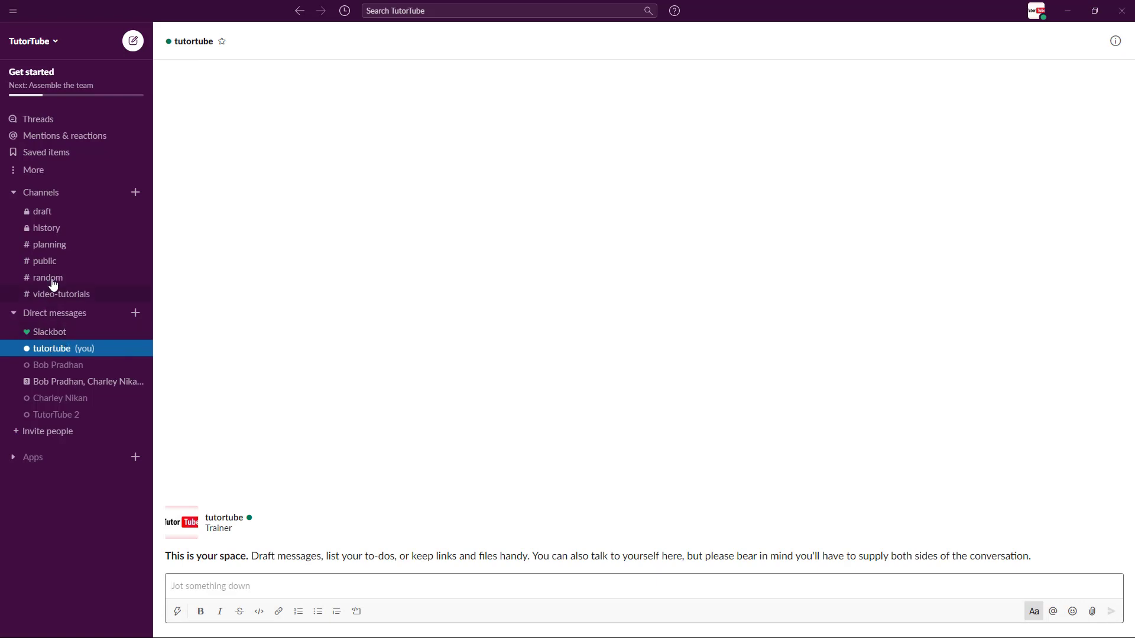
left_click(59, 246)
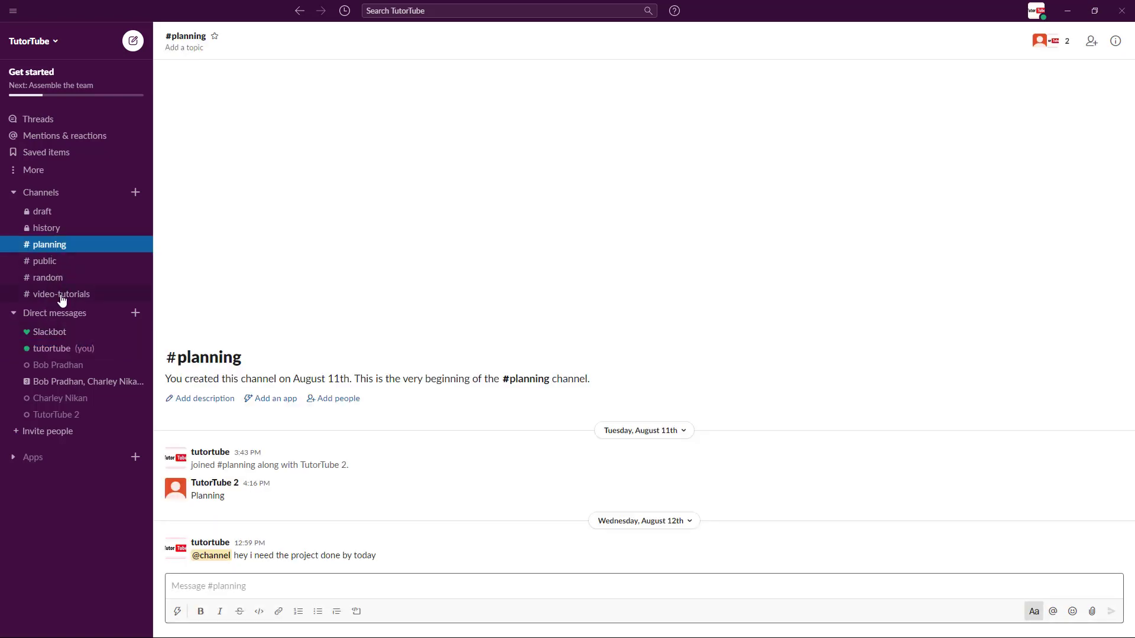
left_click(49, 264)
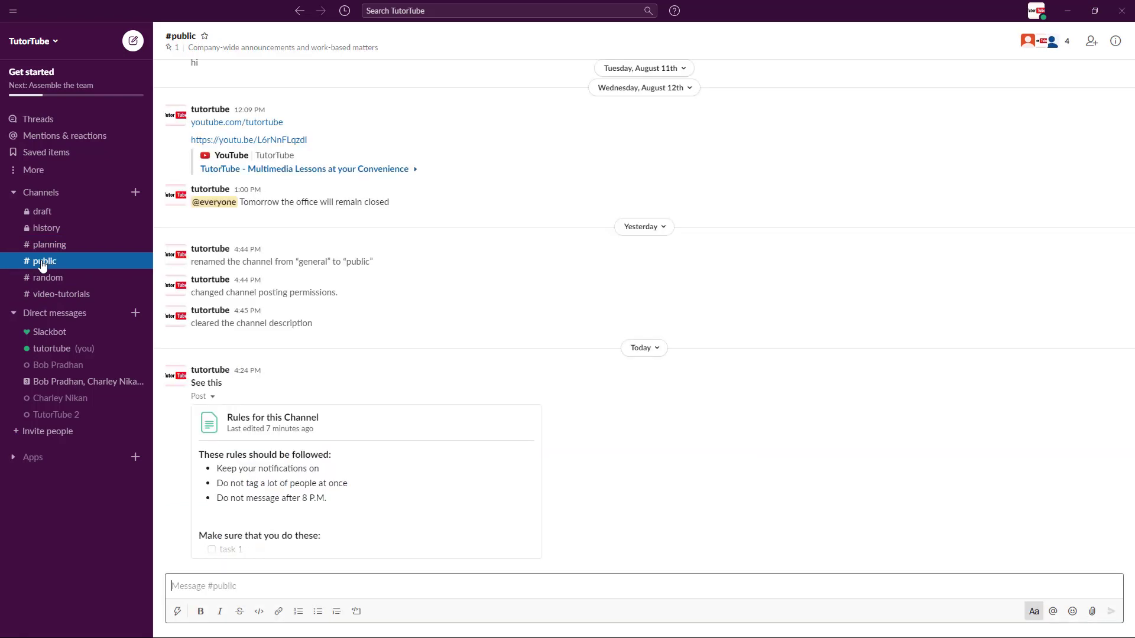
left_click(177, 615)
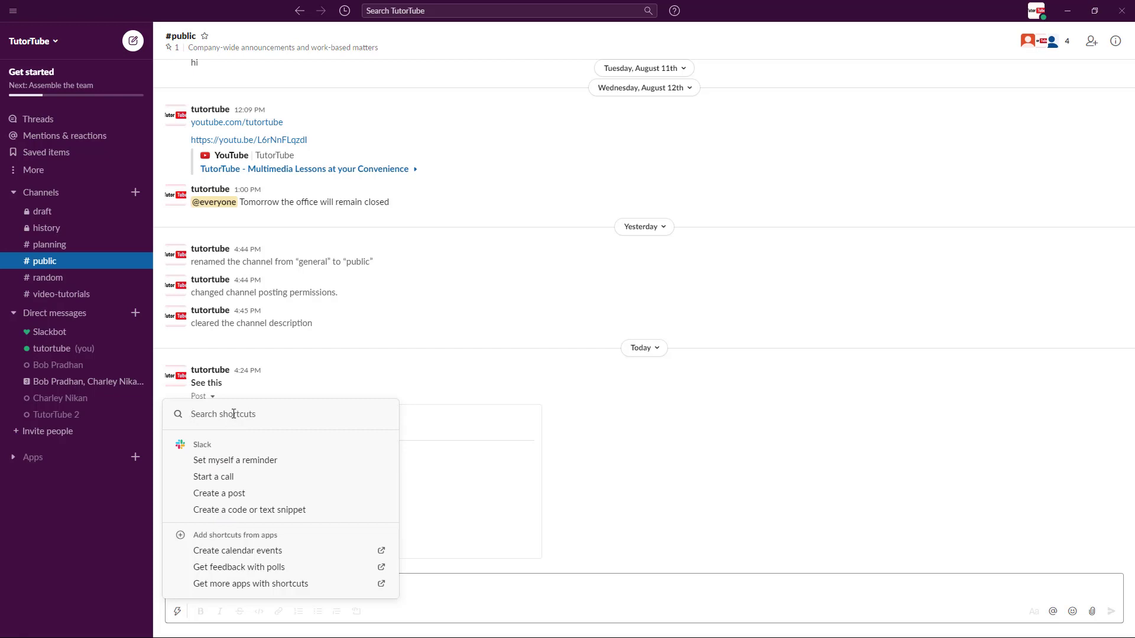
type("snippet")
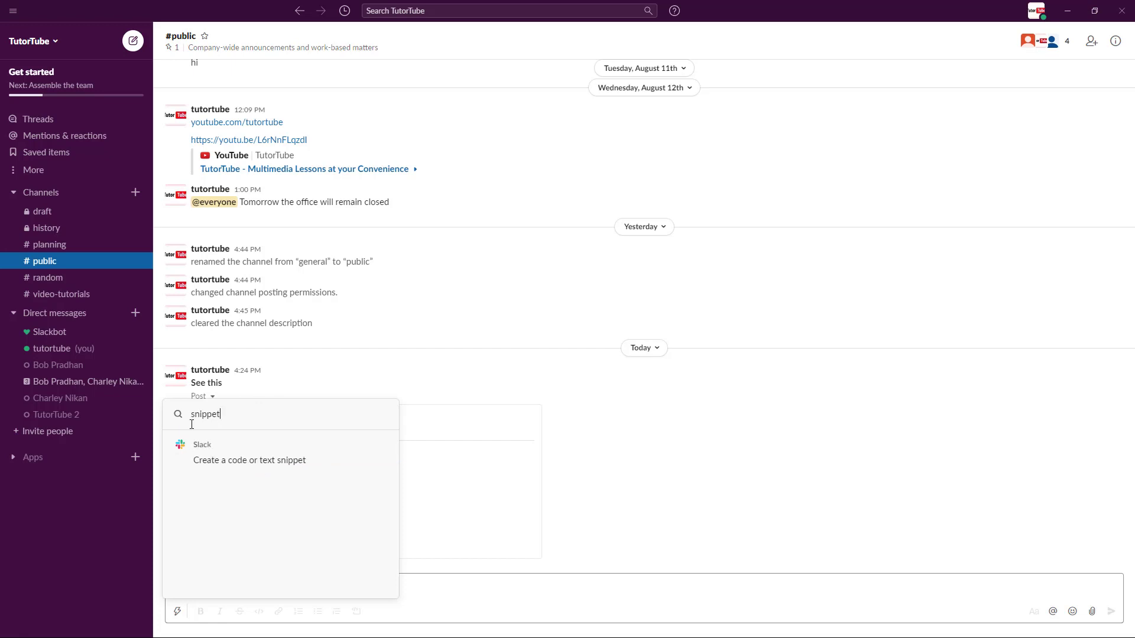
left_click(221, 465)
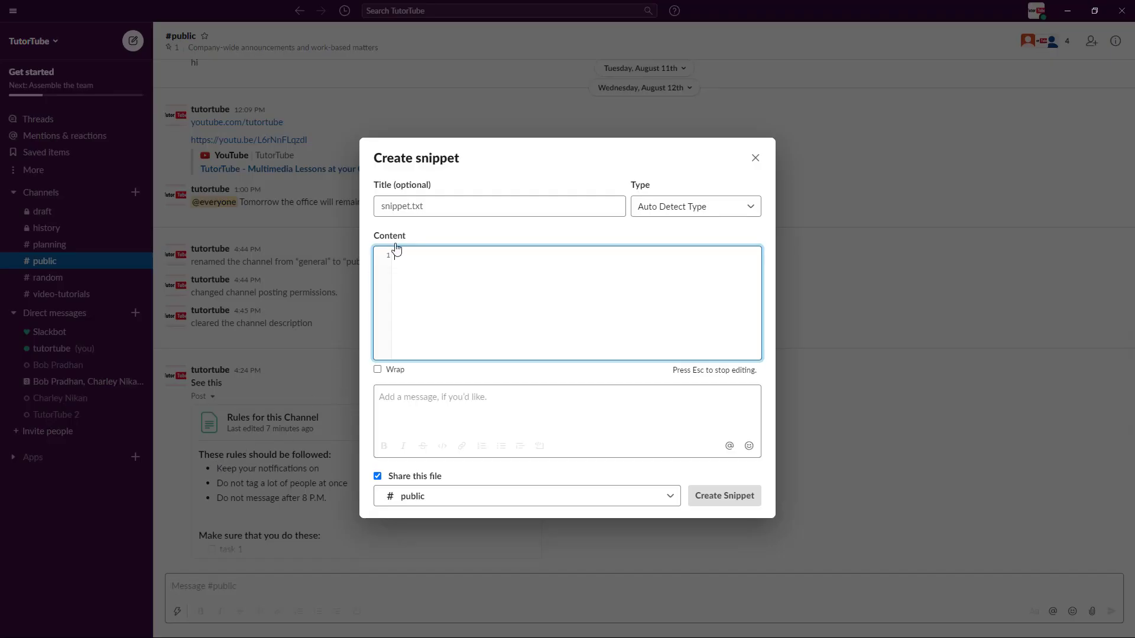
- Title the new snippet "testcode"
left_click(412, 211)
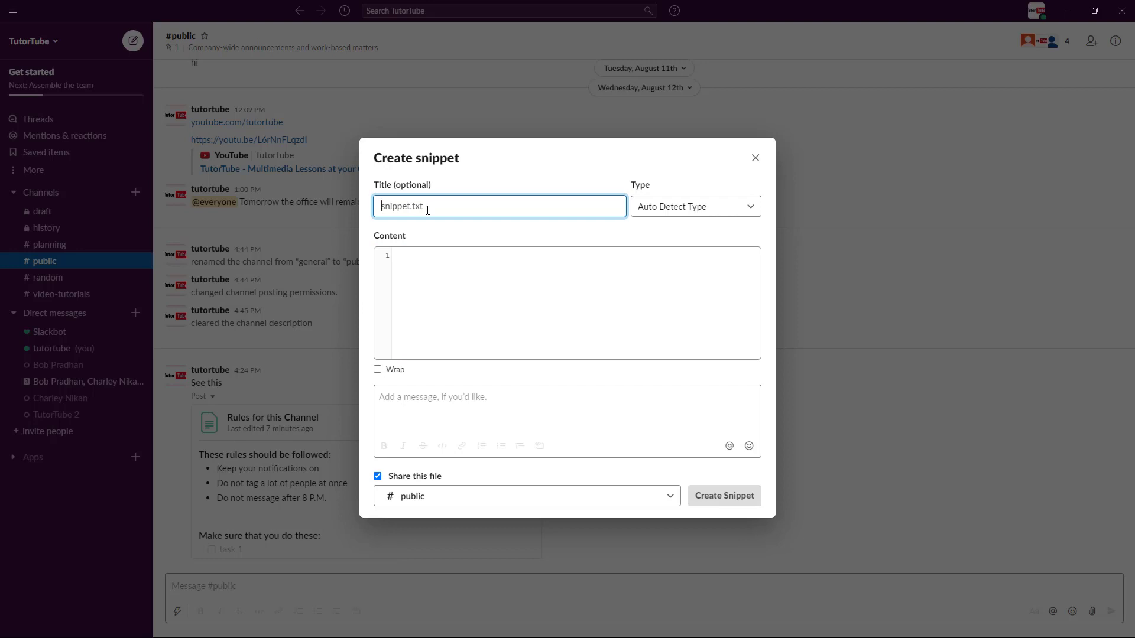
type("testcode")
left_click(620, 260)
- Look through the available snippet types without choosing a different one
left_click(669, 207)
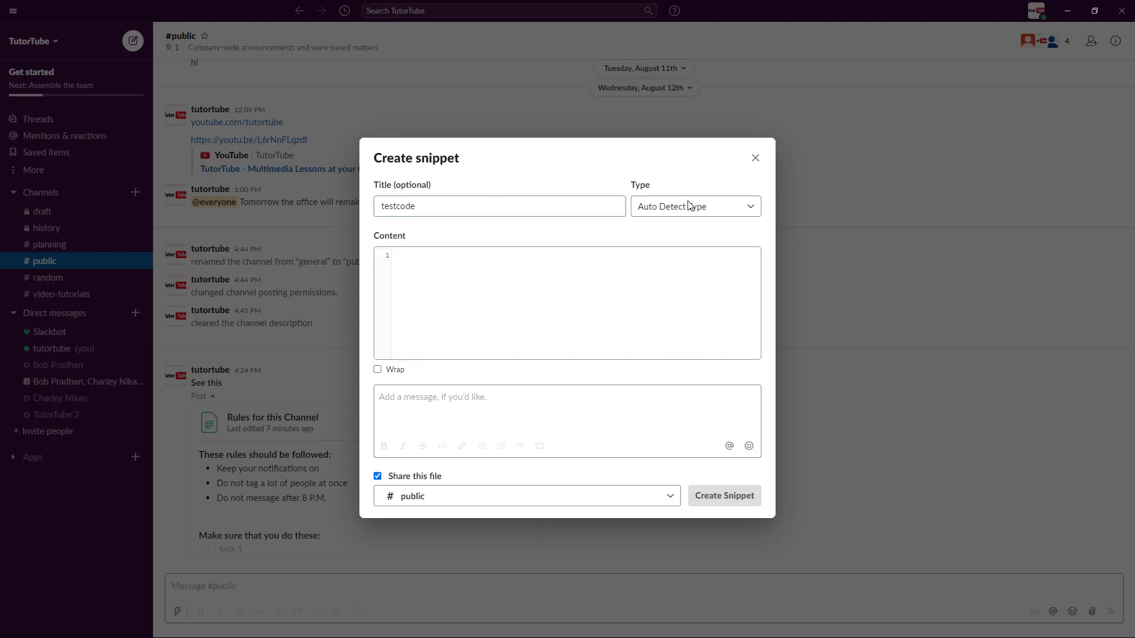
scroll(763, 241, "down", 4)
left_click(767, 266)
left_click(752, 210)
scroll(692, 284, "down", 12)
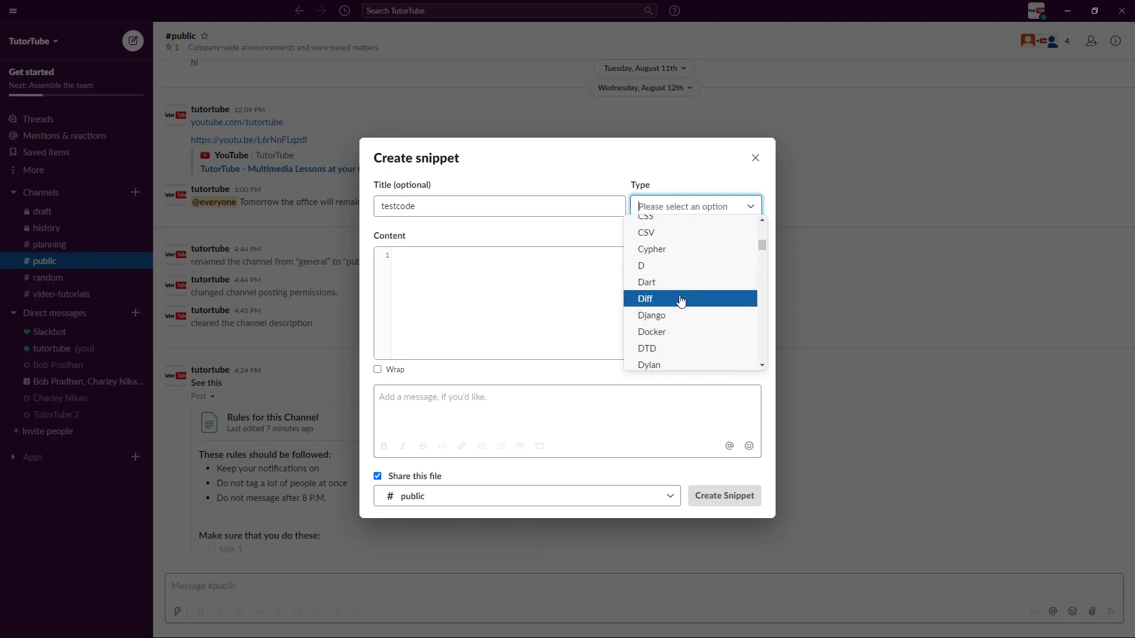
scroll(680, 299, "up", 3)
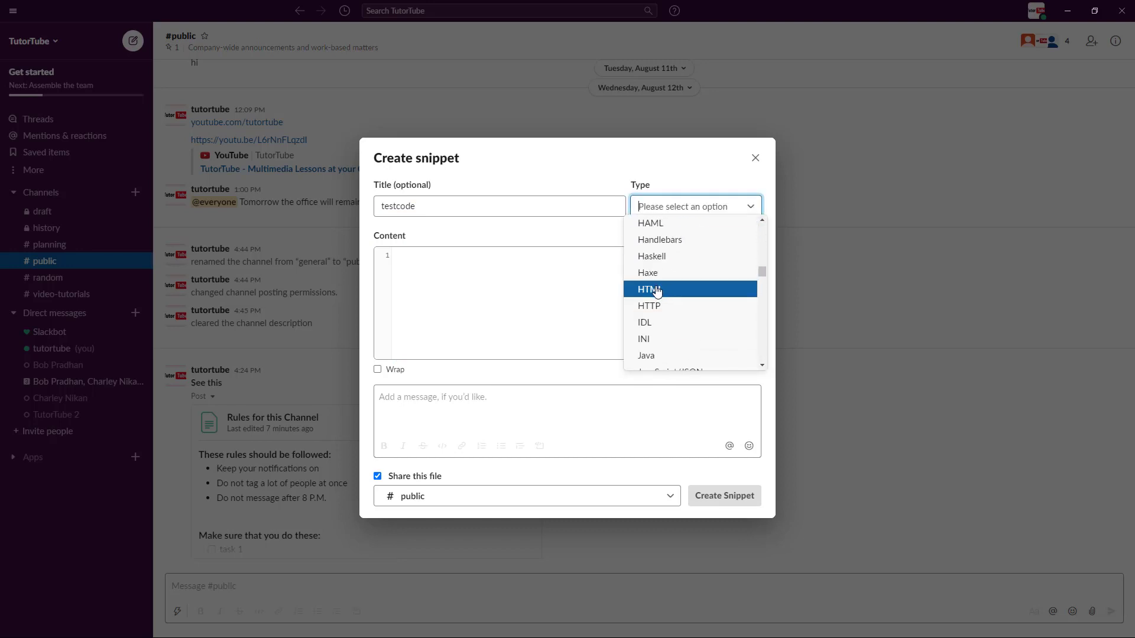
scroll(679, 324, "down", 8)
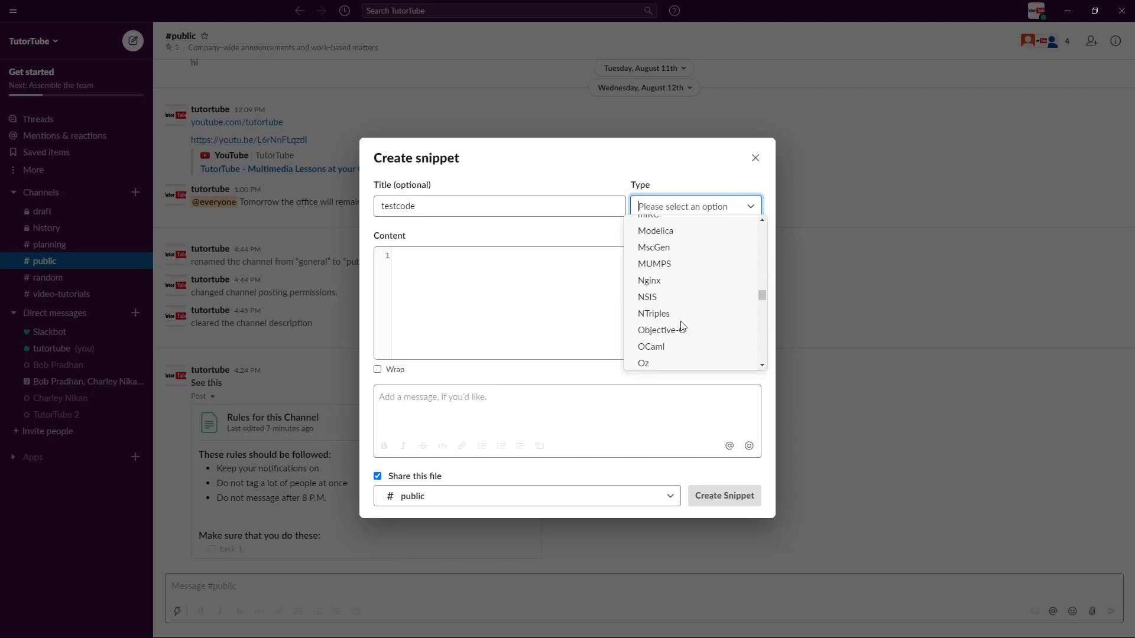
left_click(539, 305)
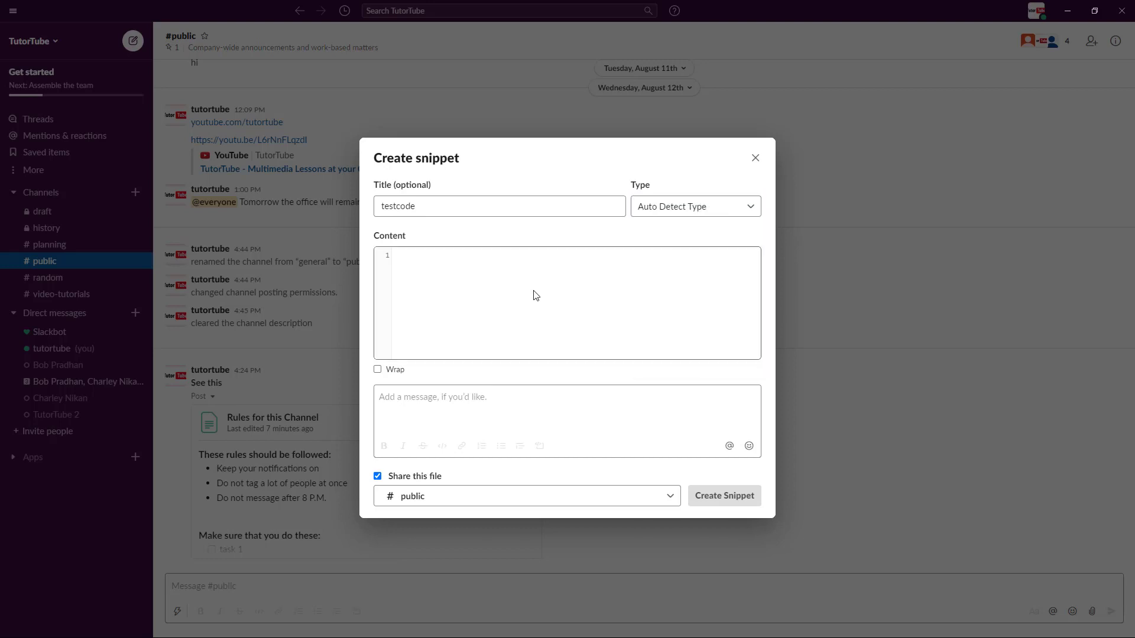
- Enter the snippet content "<p> This is a <i>paragraph</i> </p>"
left_click(532, 293)
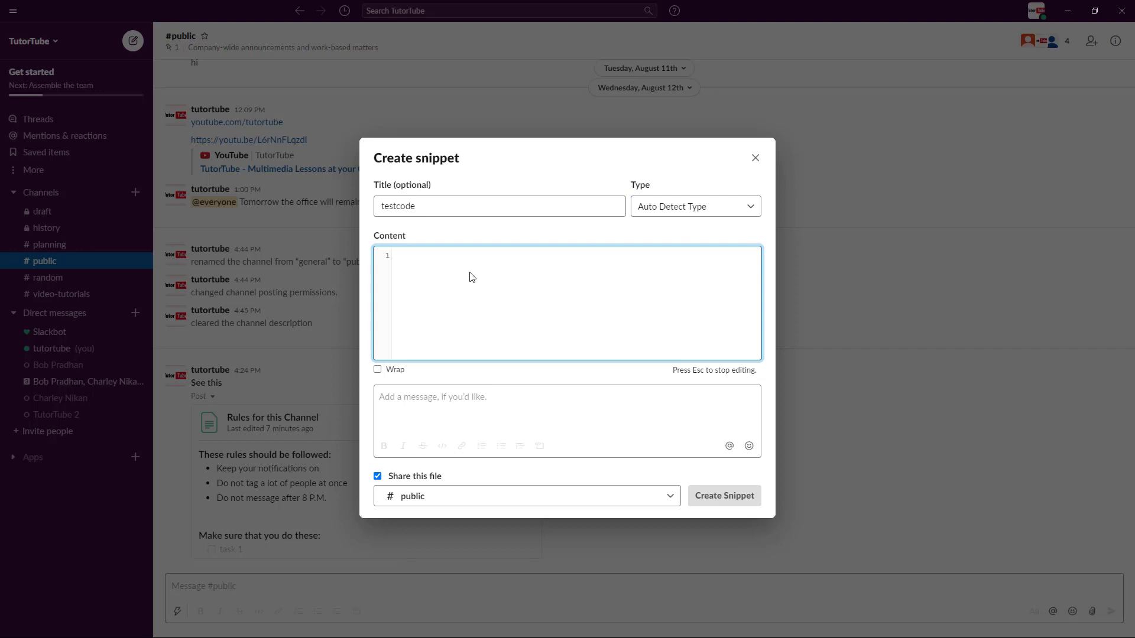
type("<>")
type("p>")
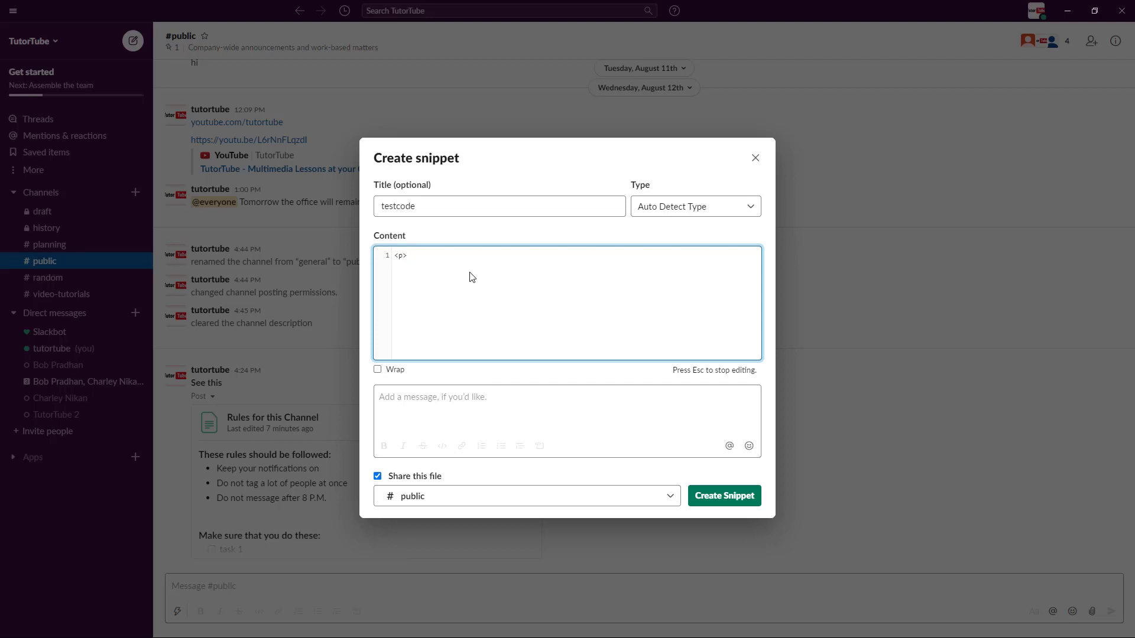
type(" This is a gparagraph </p>")
left_click(460, 252)
key("BackSpace")
type("<>i<>/i")
key("End")
left_click(583, 422)
left_click(613, 299)
- Add the accompanying message "This is the code for Paragraph" to the snippet
left_click(428, 413)
type("This is ")
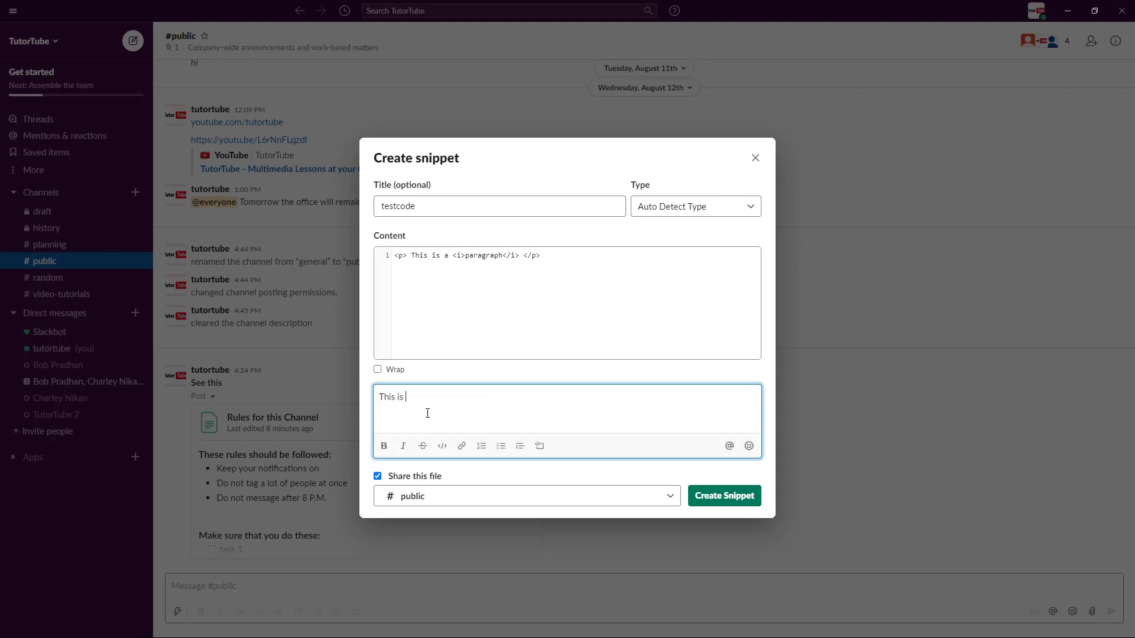
type("the code for Paragraph")
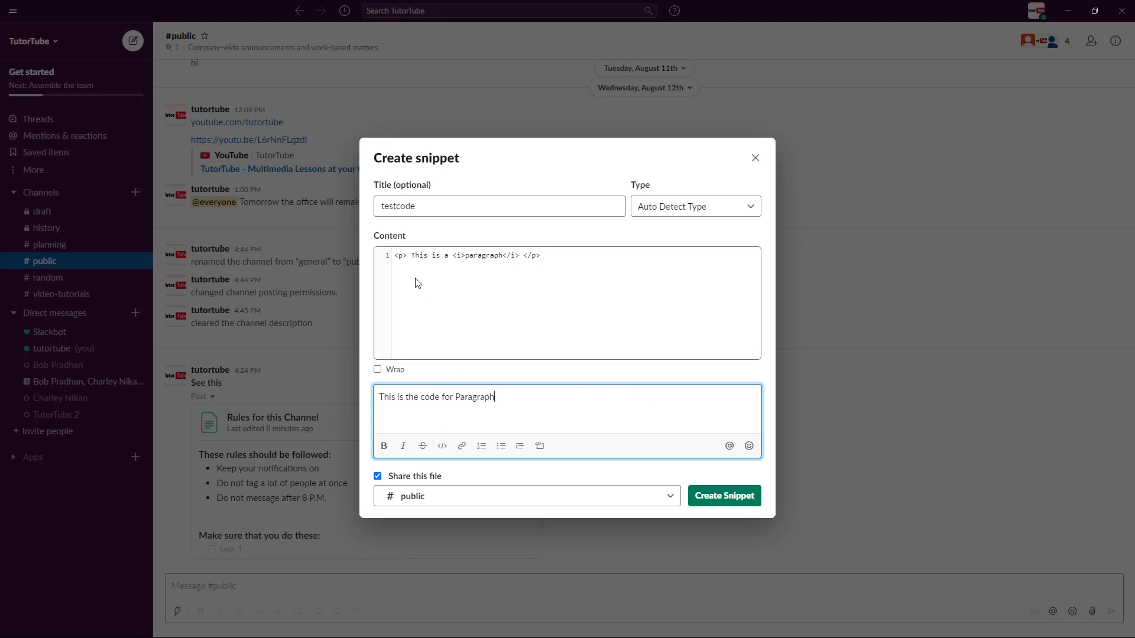
- Remove the space after the opening <p> tag and create the snippet, sharing it to #public
left_click(412, 259)
key("BackSpace")
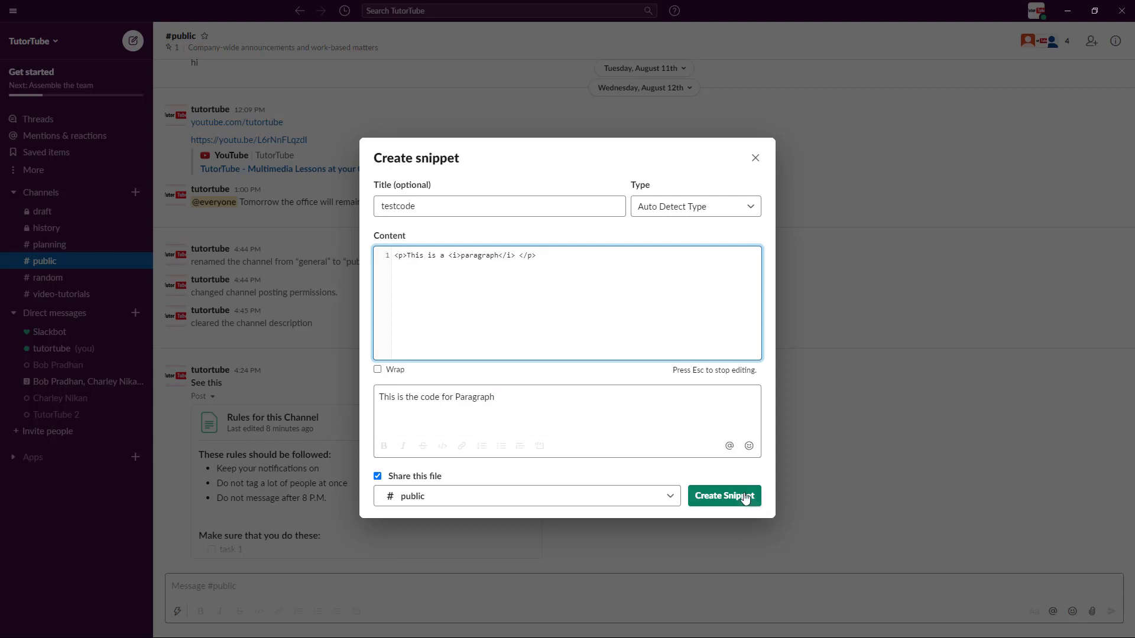
left_click(722, 504)
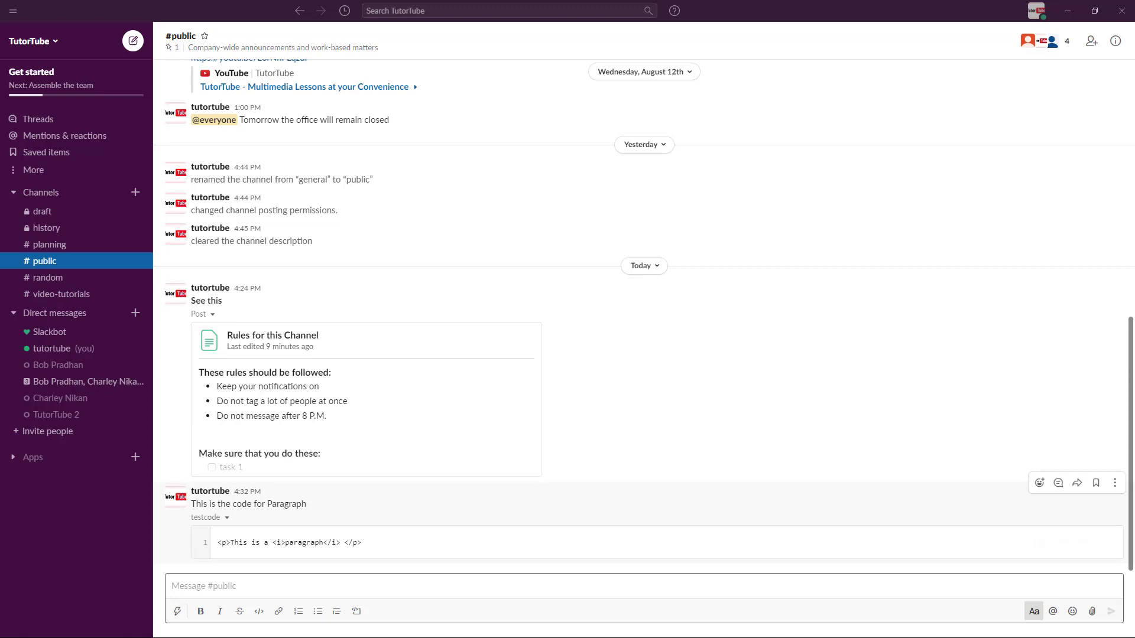
- Open the testcode snippet for editing from the #public channel's list of files
left_click(1107, 543)
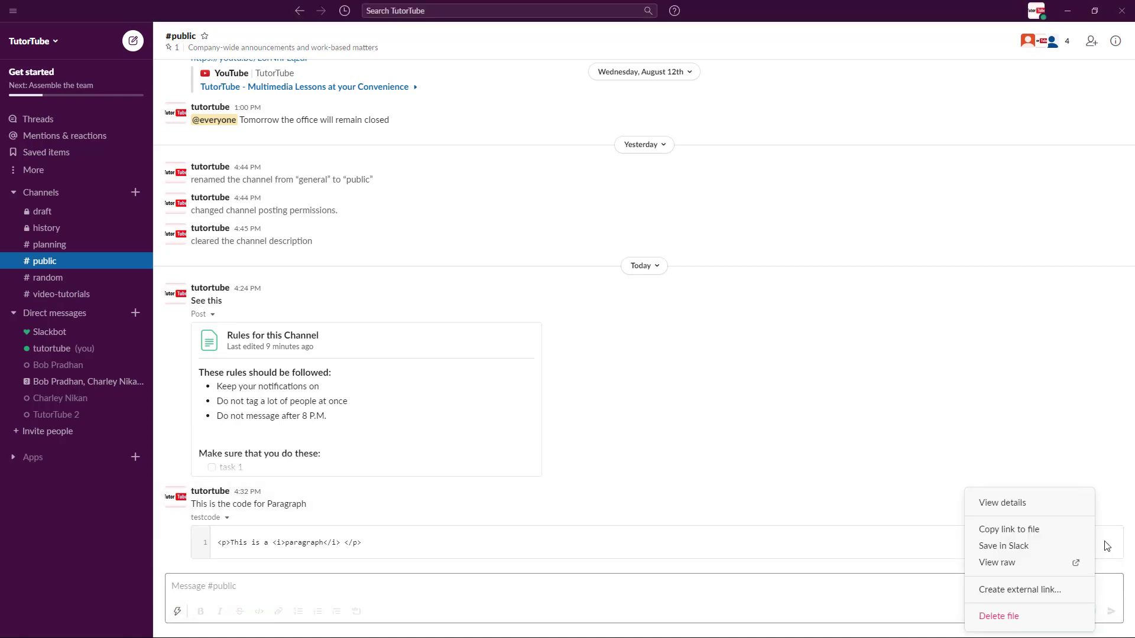
left_click(884, 529)
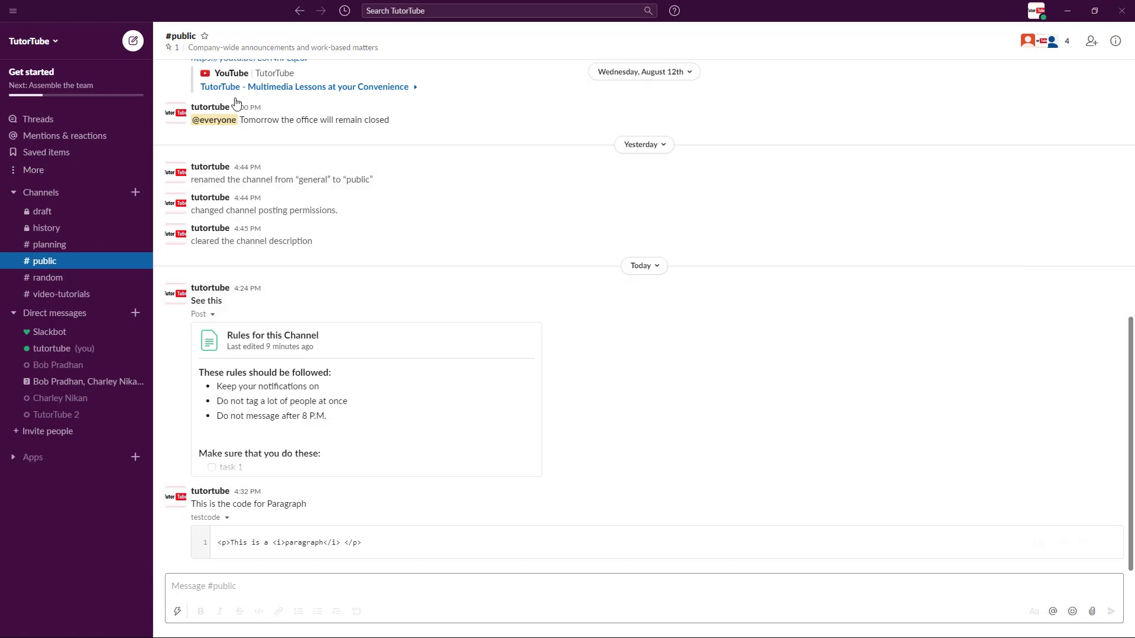
left_click(1115, 41)
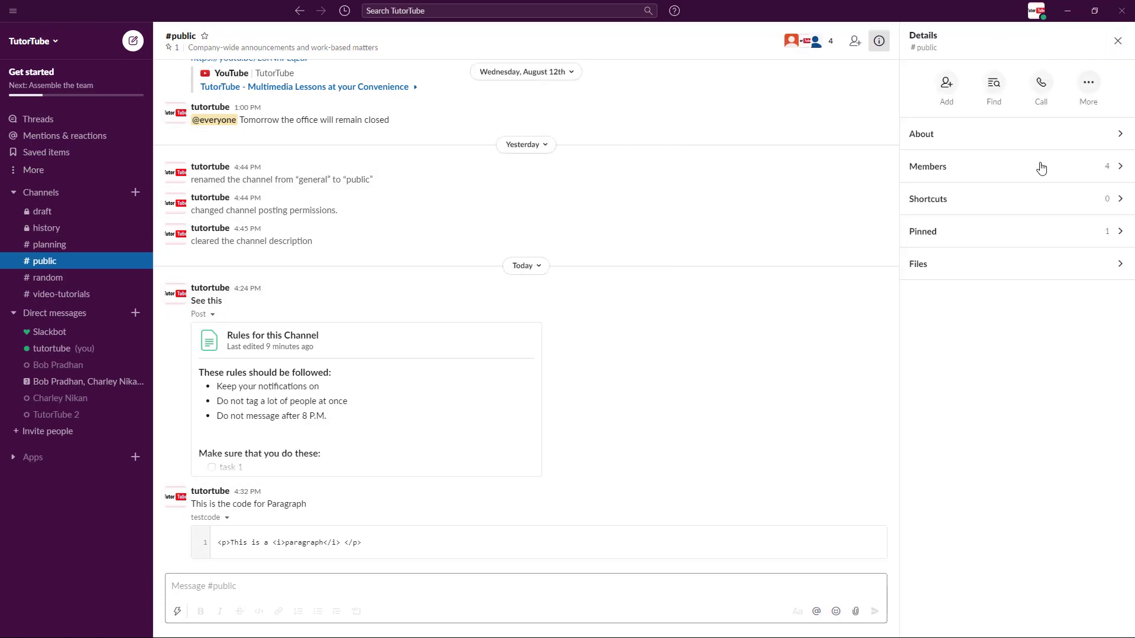
left_click(934, 264)
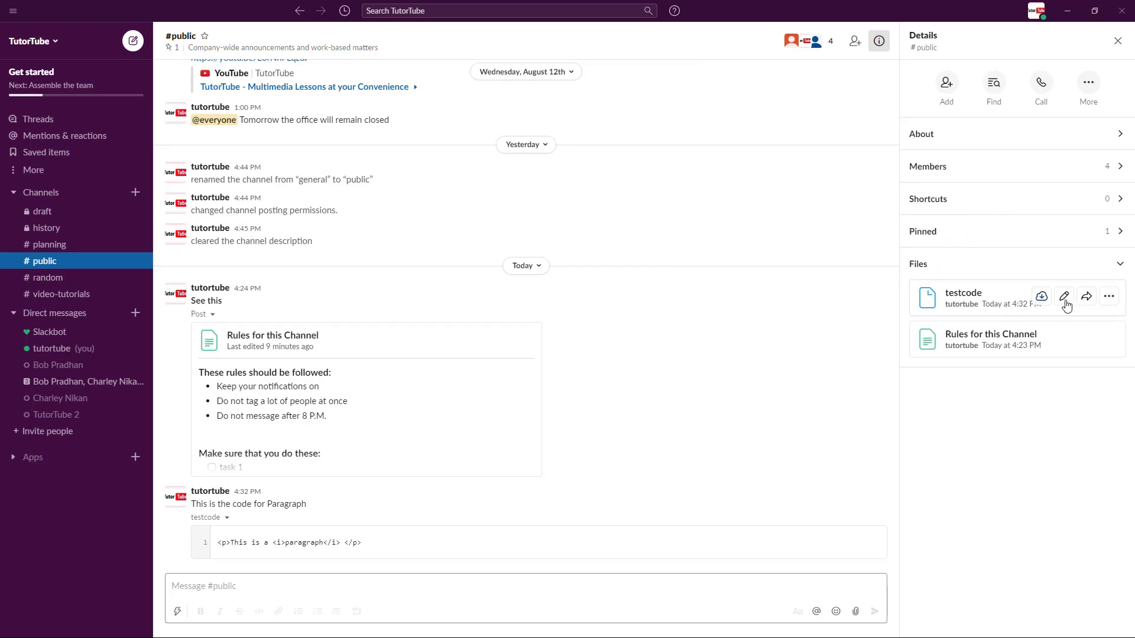
left_click(1066, 297)
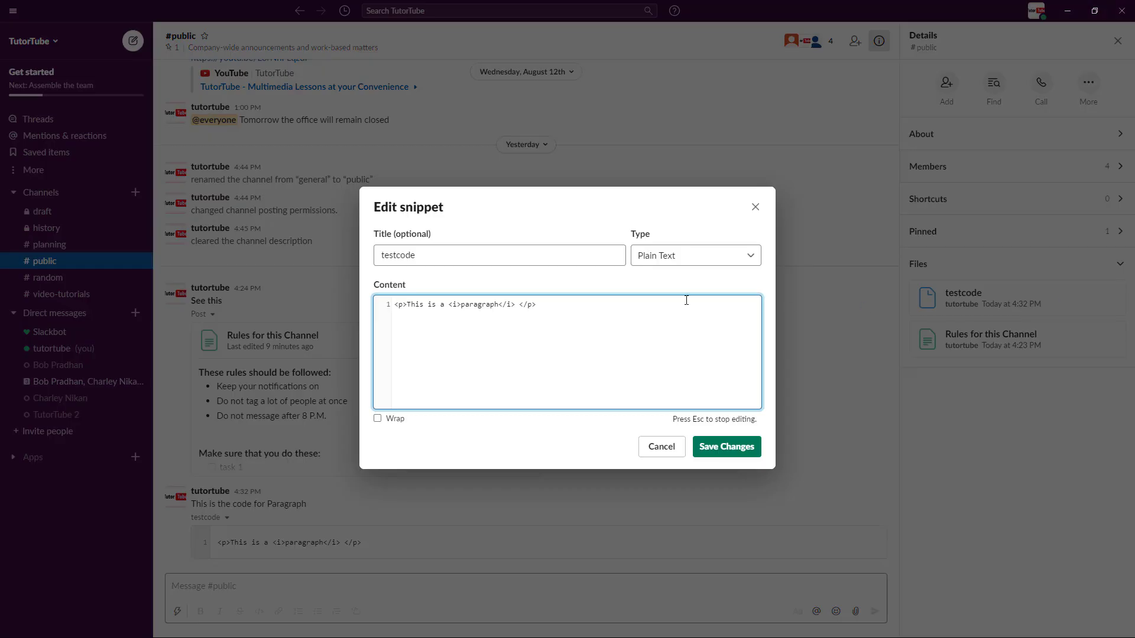
- Set the testcode snippet's type to HTML and save the changes
left_click(751, 259)
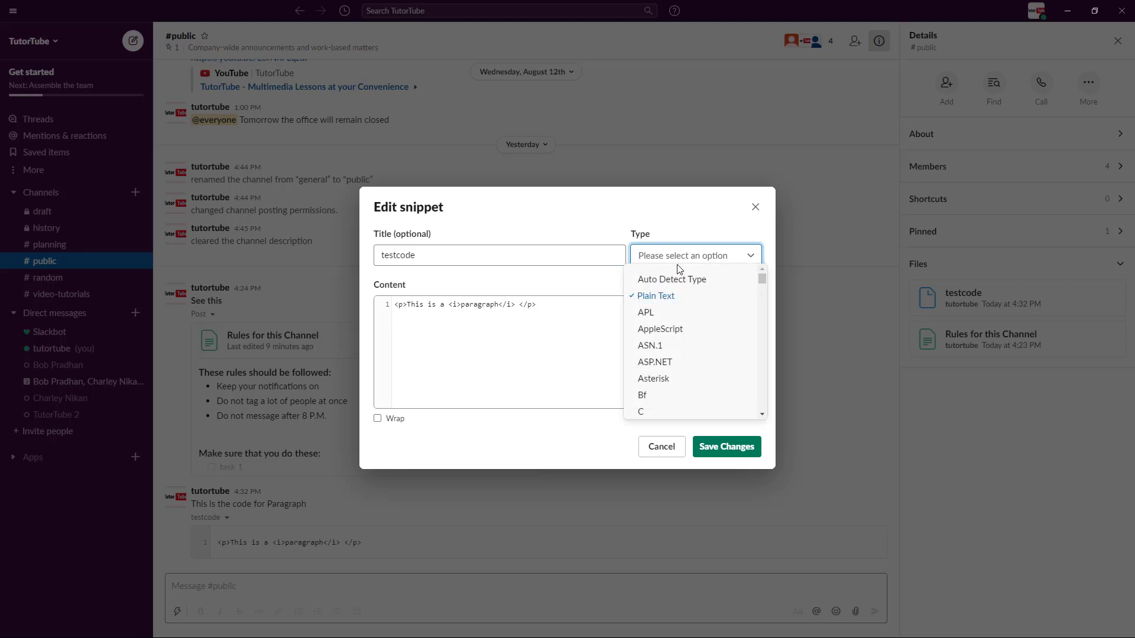
type("html")
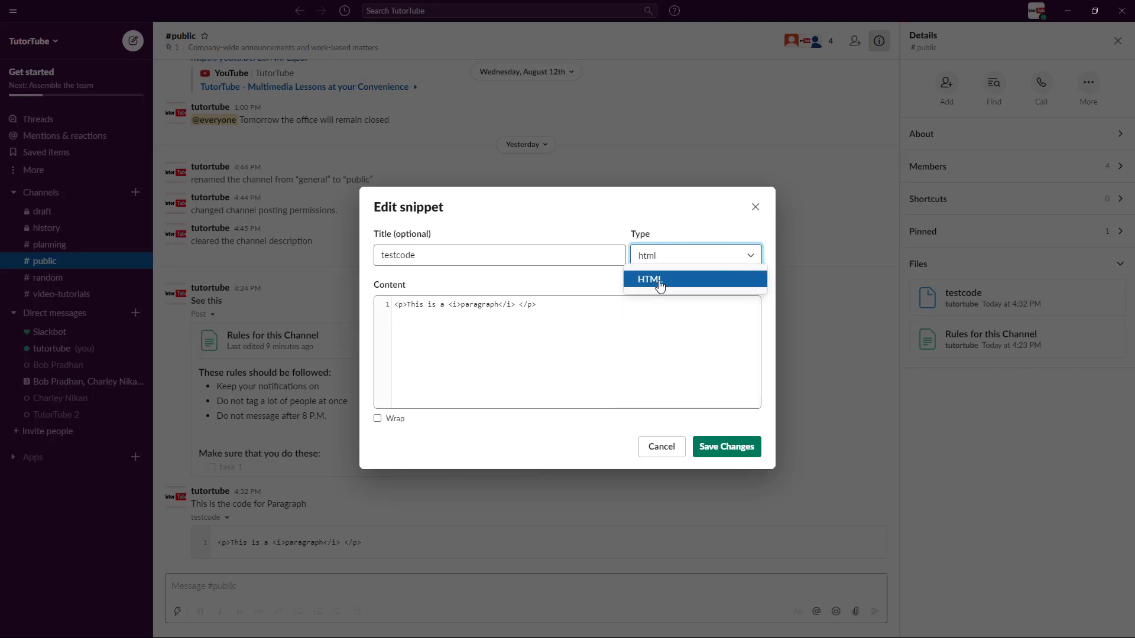
left_click(655, 284)
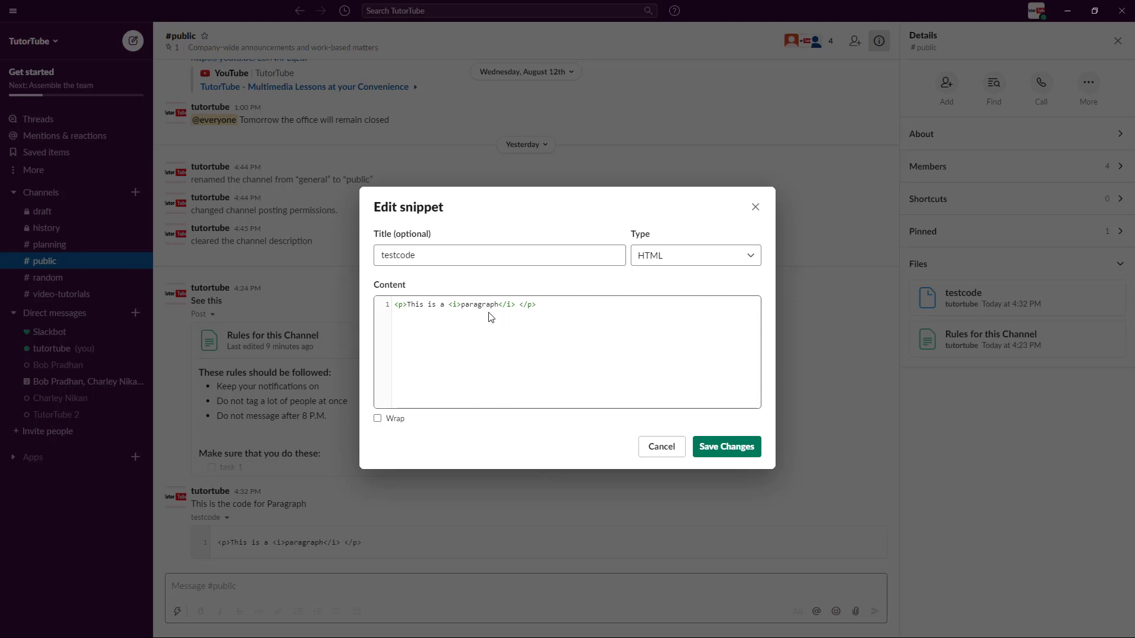
left_click_drag(519, 307, 546, 306)
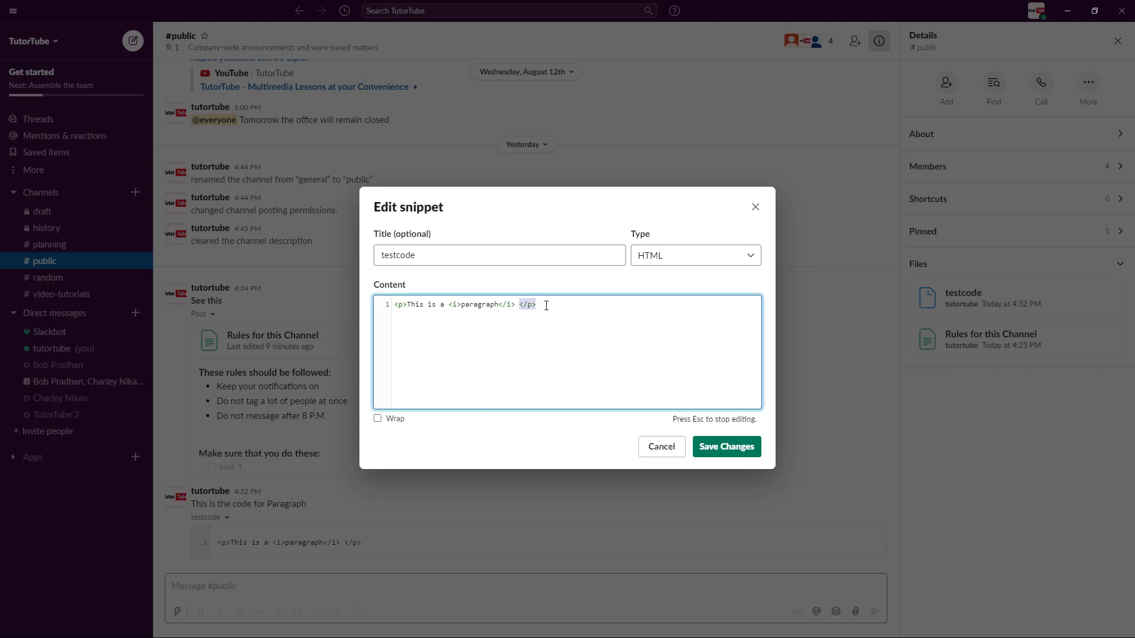
left_click_drag(408, 306, 378, 309)
left_click(391, 422)
left_click(392, 422)
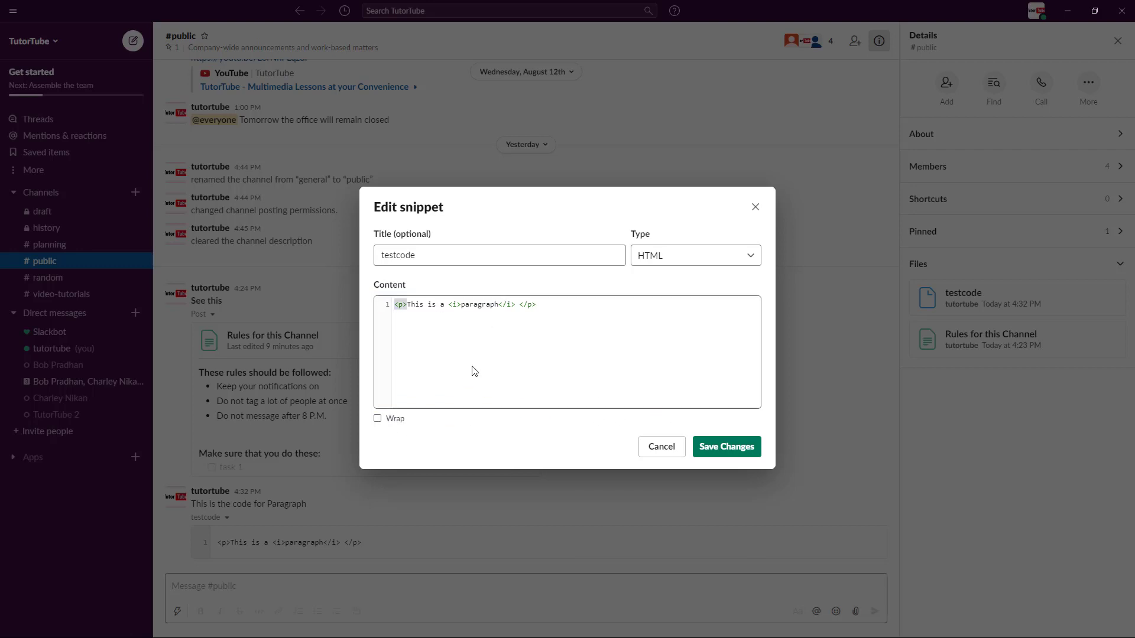
left_click(743, 454)
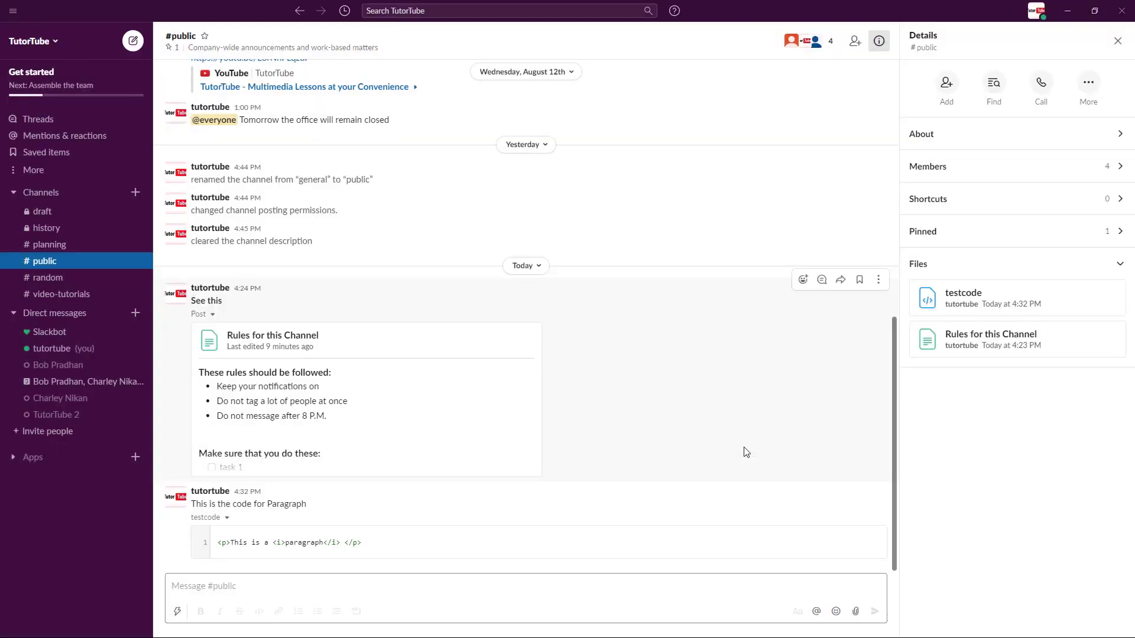
mouse_move(239, 542)
left_mouse_down()
mouse_move(307, 542)
mouse_move(217, 543)
left_mouse_up()
left_click(357, 543)
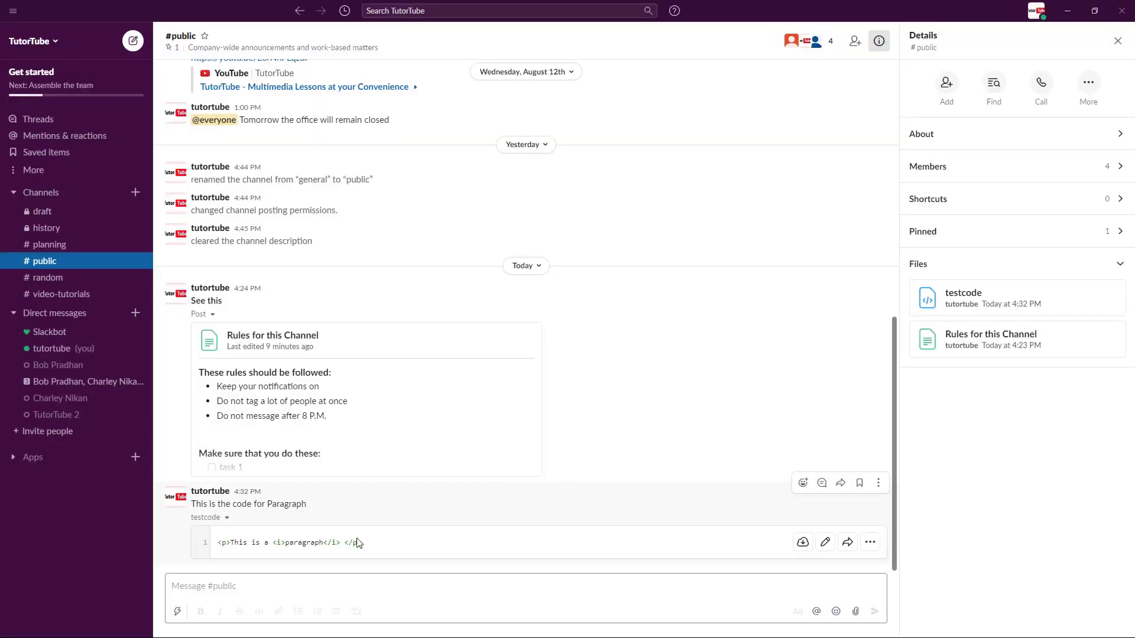